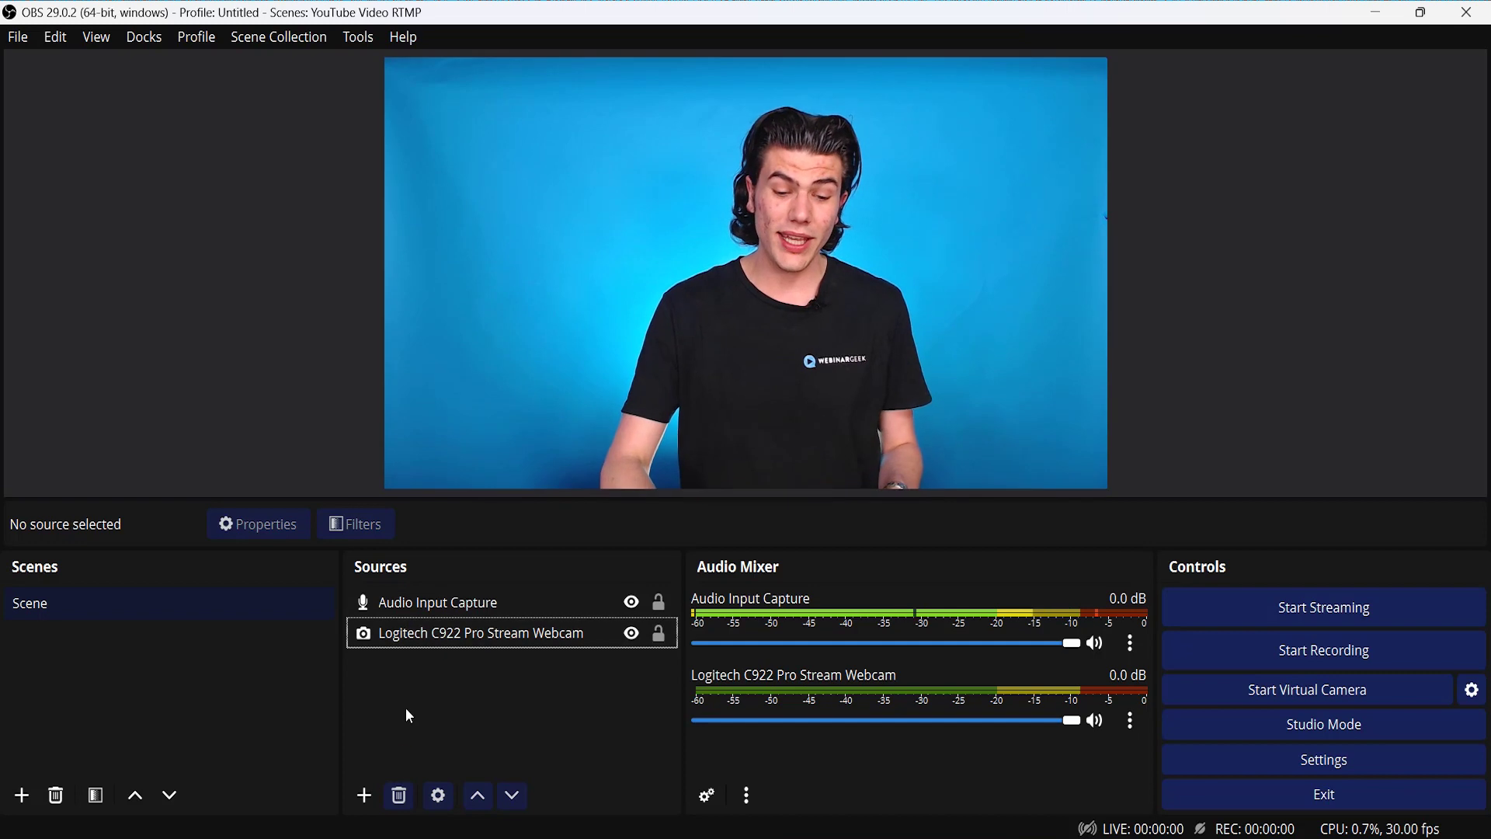
Delete the Logitech webcam source from the scene and confirm the removal.
click(365, 806)
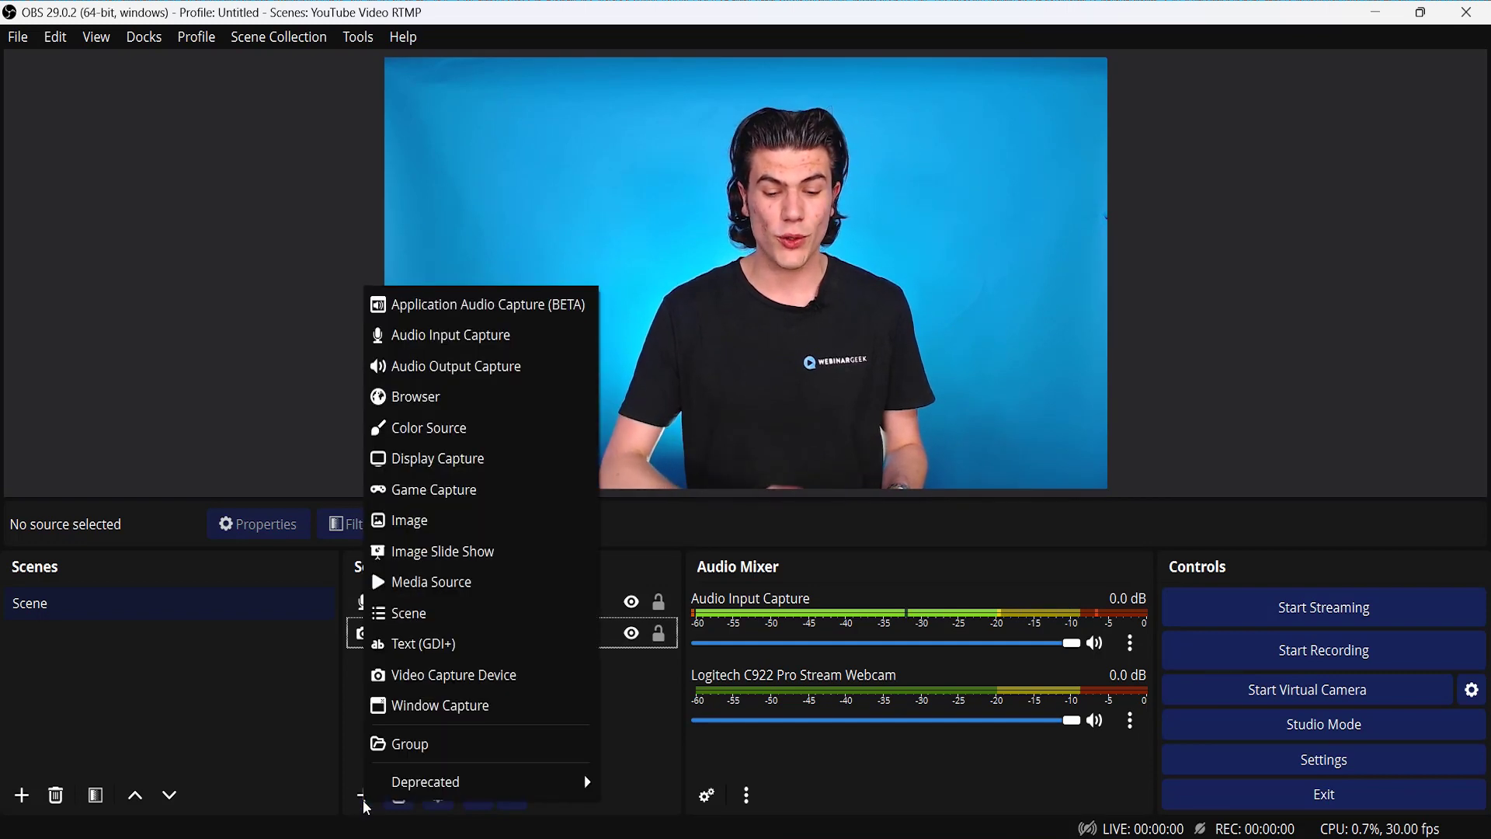
click(646, 724)
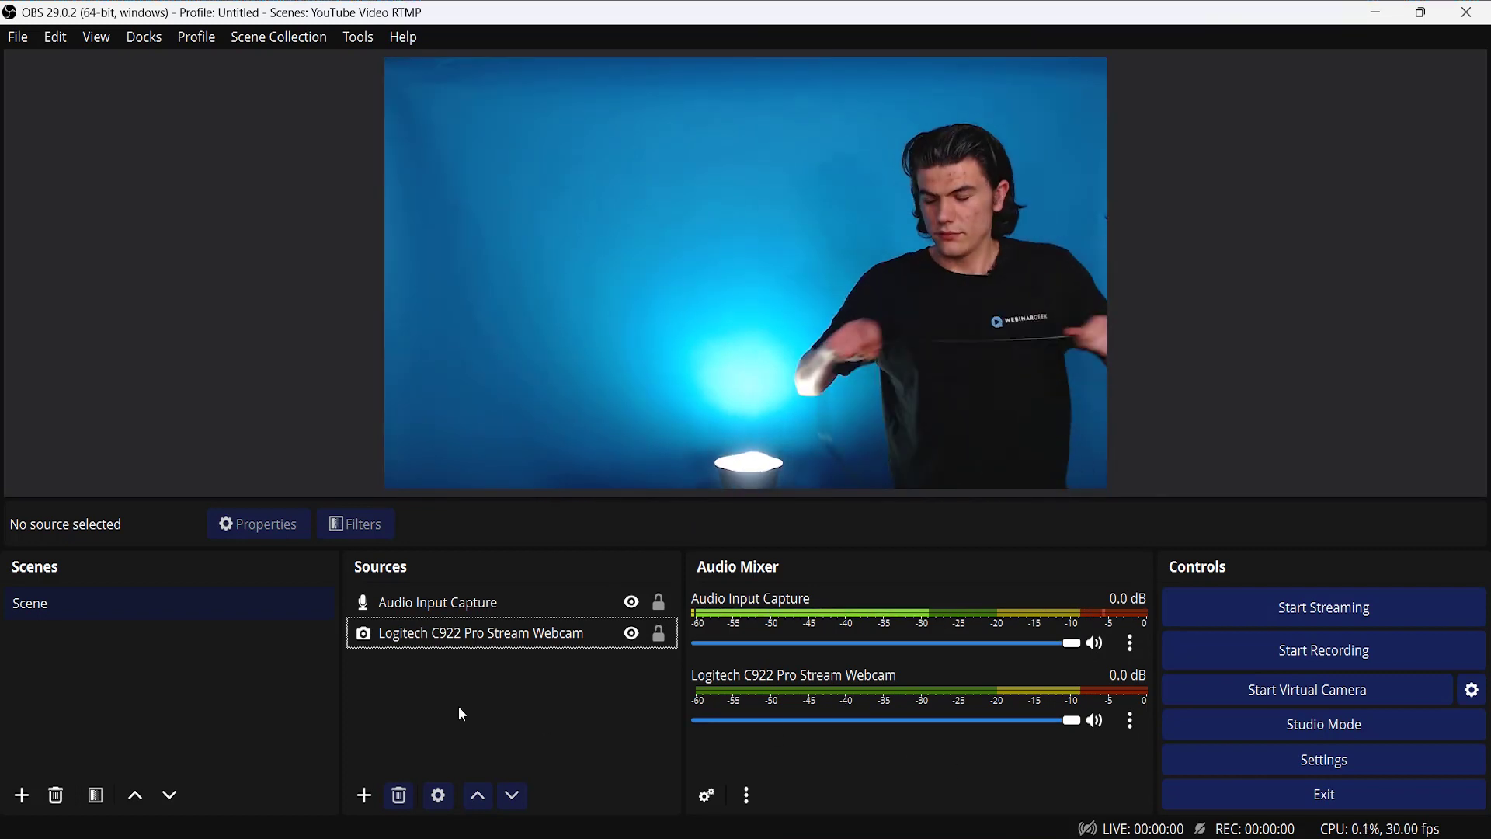
key(Delete)
key(Return)
Add a Video Capture Device source named Atem Mini Pro and accept its properties.
click(365, 795)
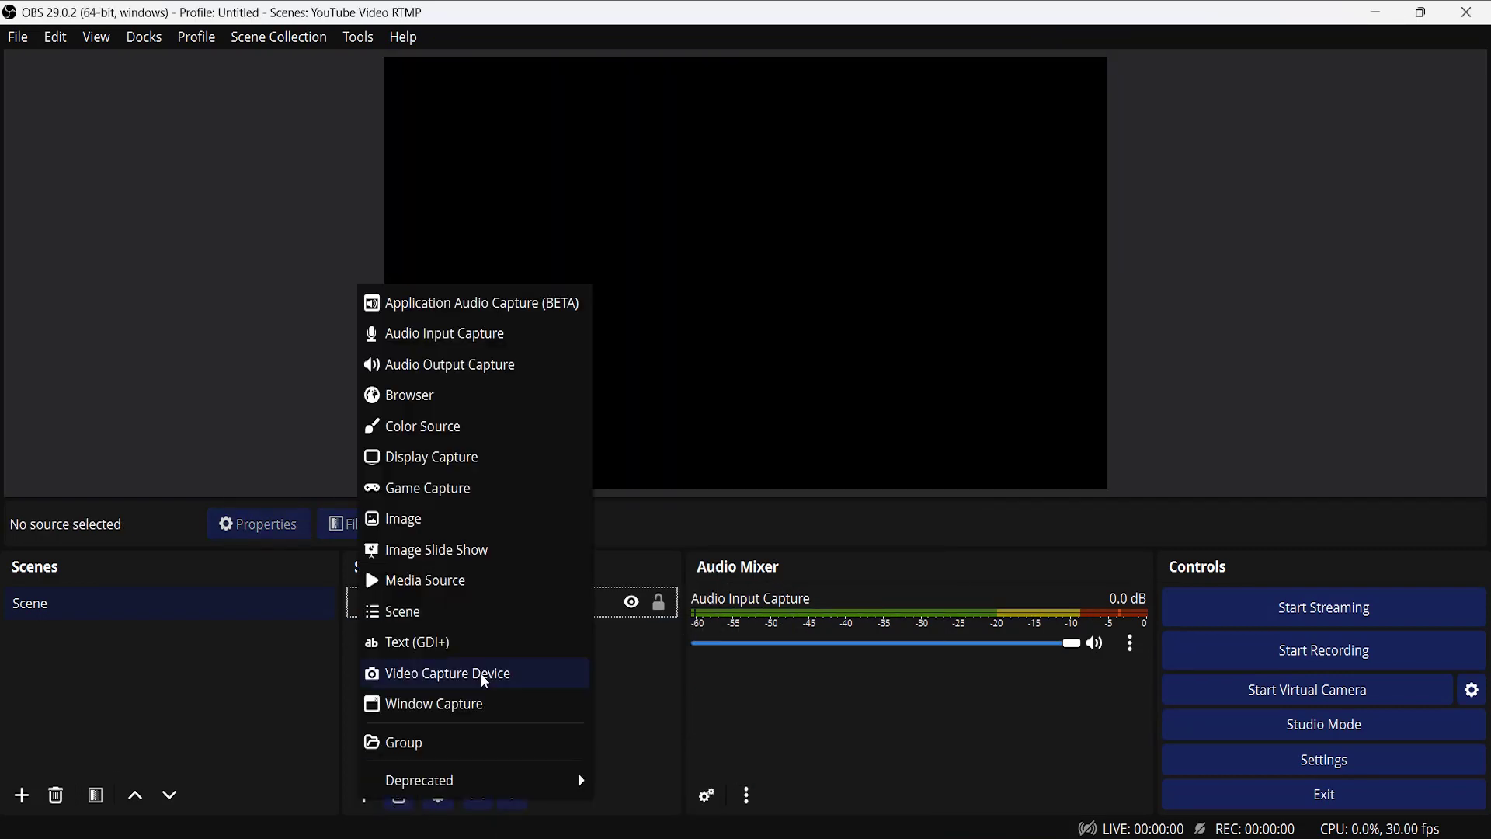
click(483, 669)
click(790, 552)
drag(983, 494, 990, 535)
key(Return)
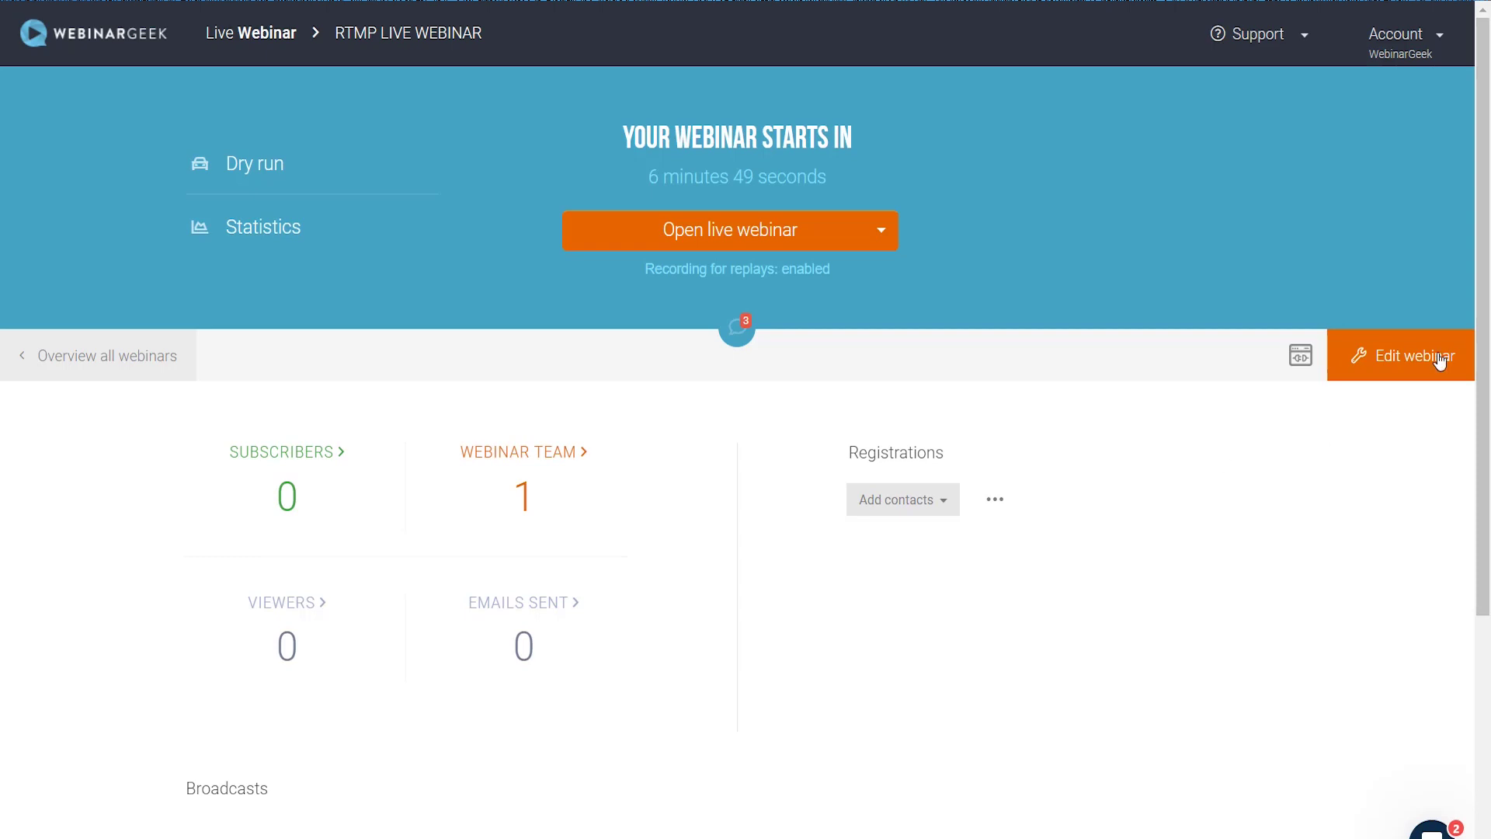
Switch on Use external encoder (RTMP) in the webinar settings, then stop editing.
click(1440, 360)
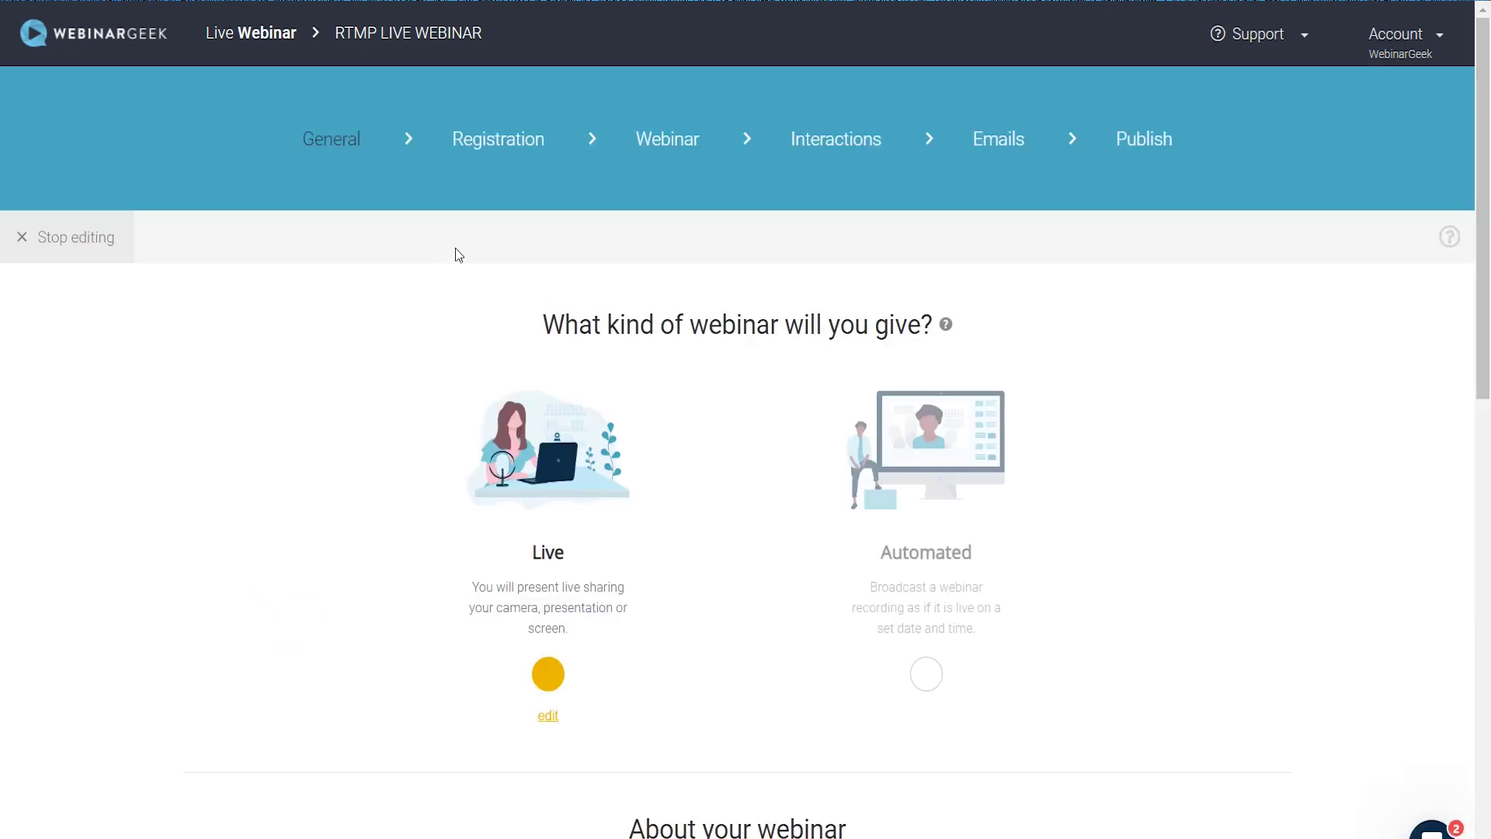
click(681, 145)
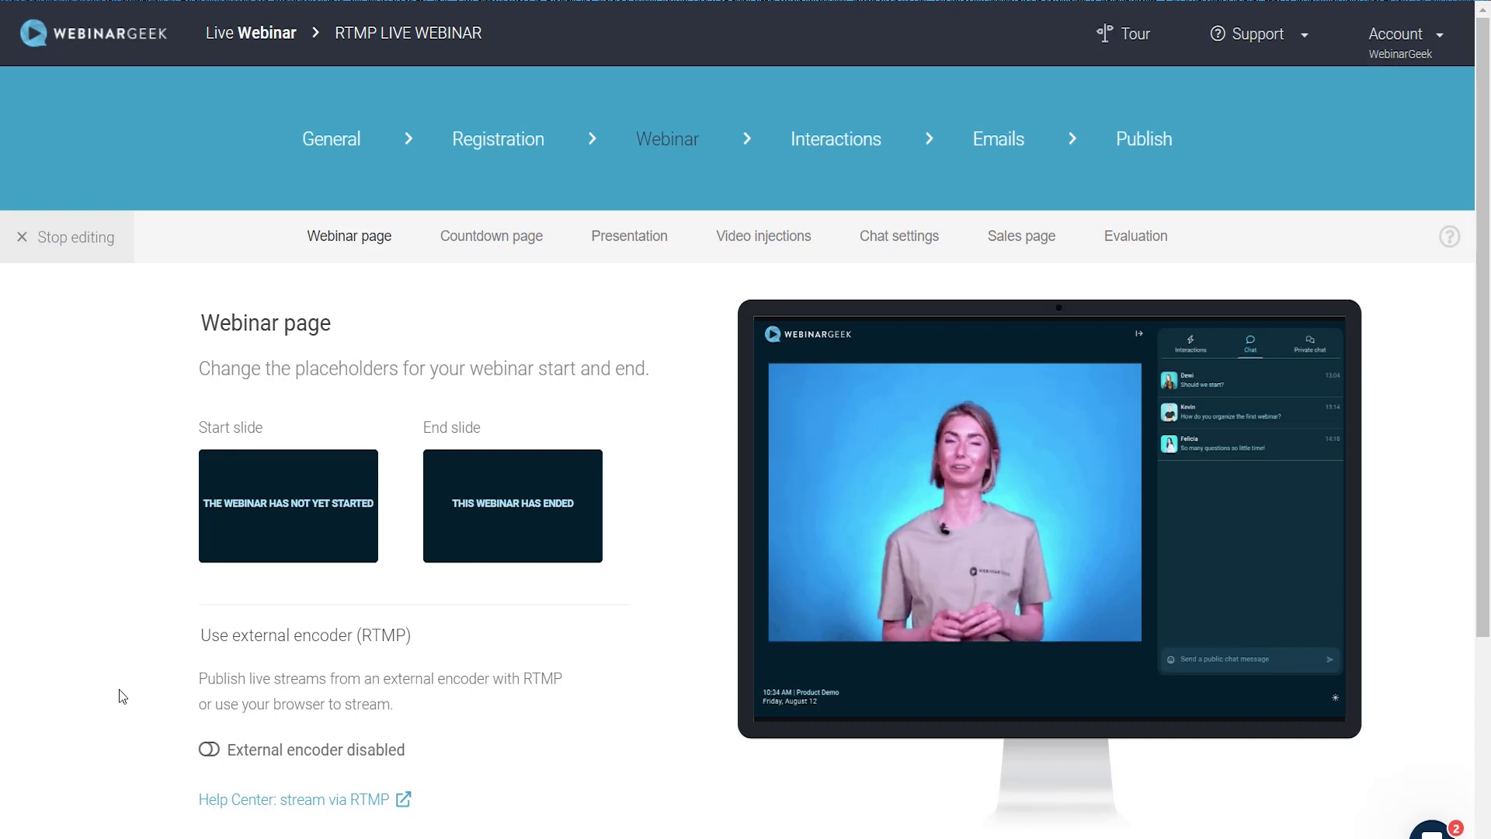
click(209, 750)
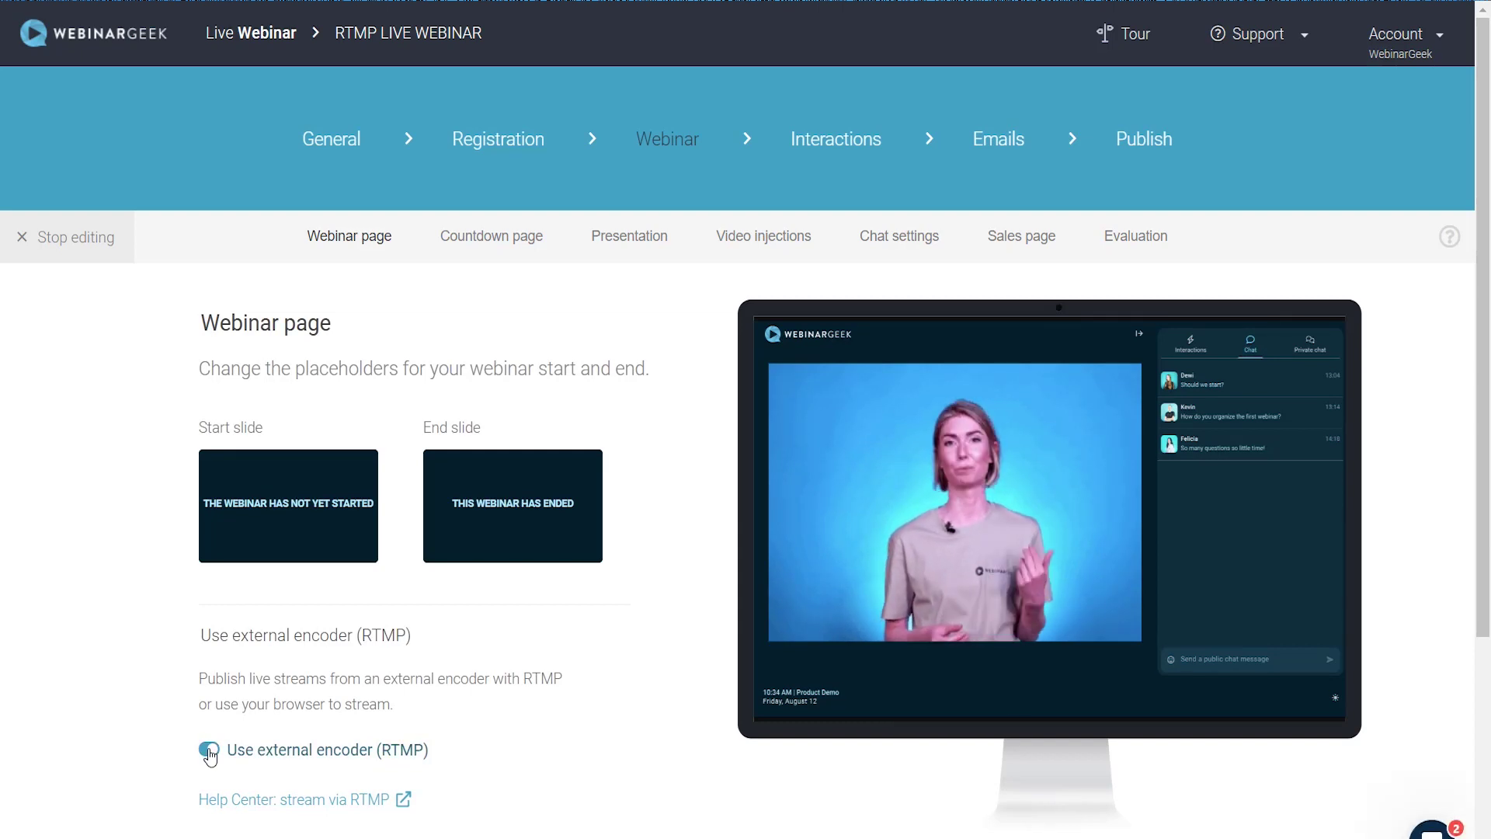
click(68, 260)
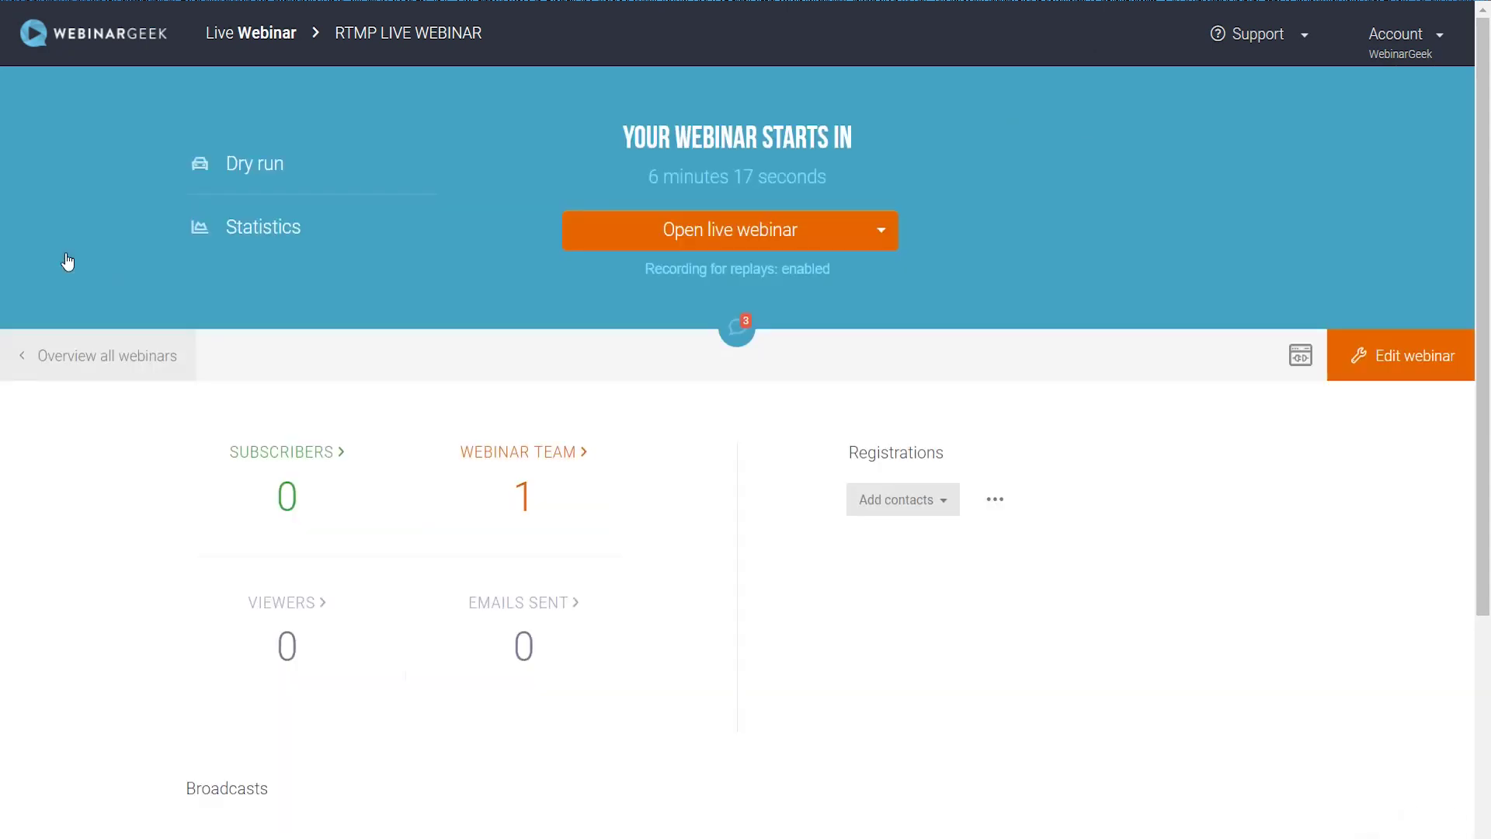
click(721, 225)
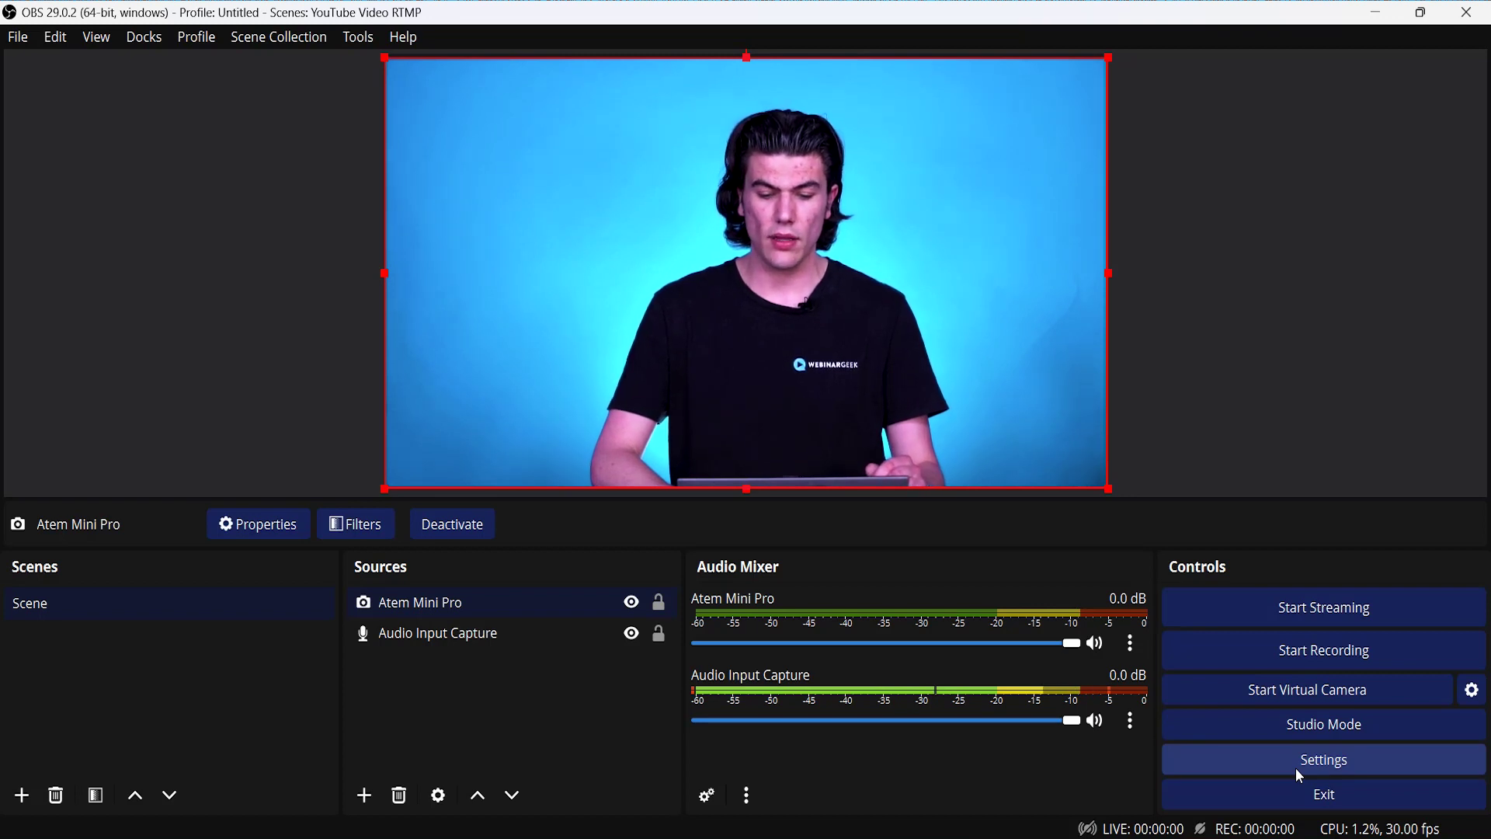
Open the Stream settings page and toggle Use authentication off and back on.
click(1295, 767)
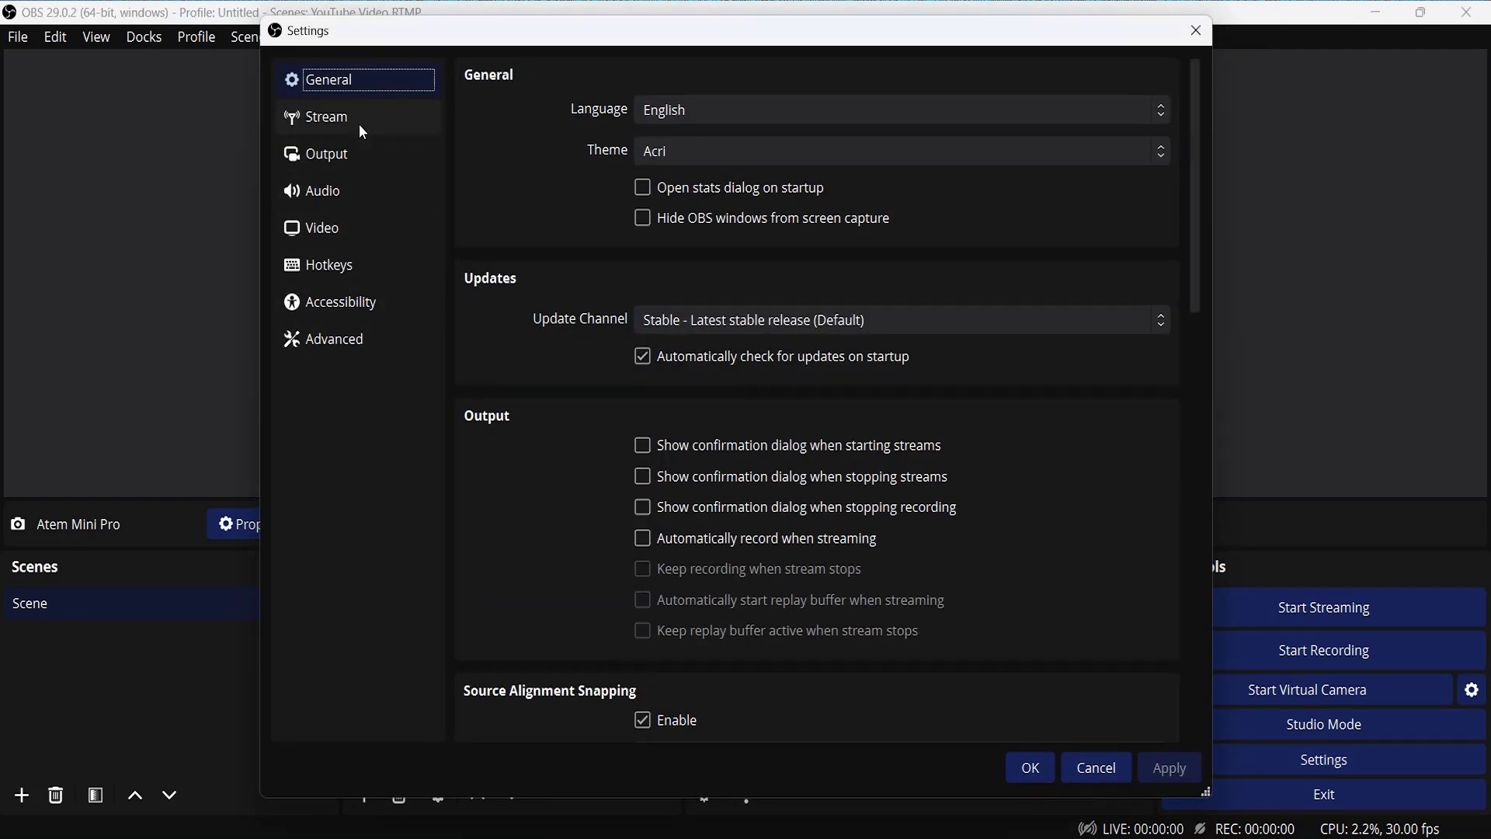
click(359, 123)
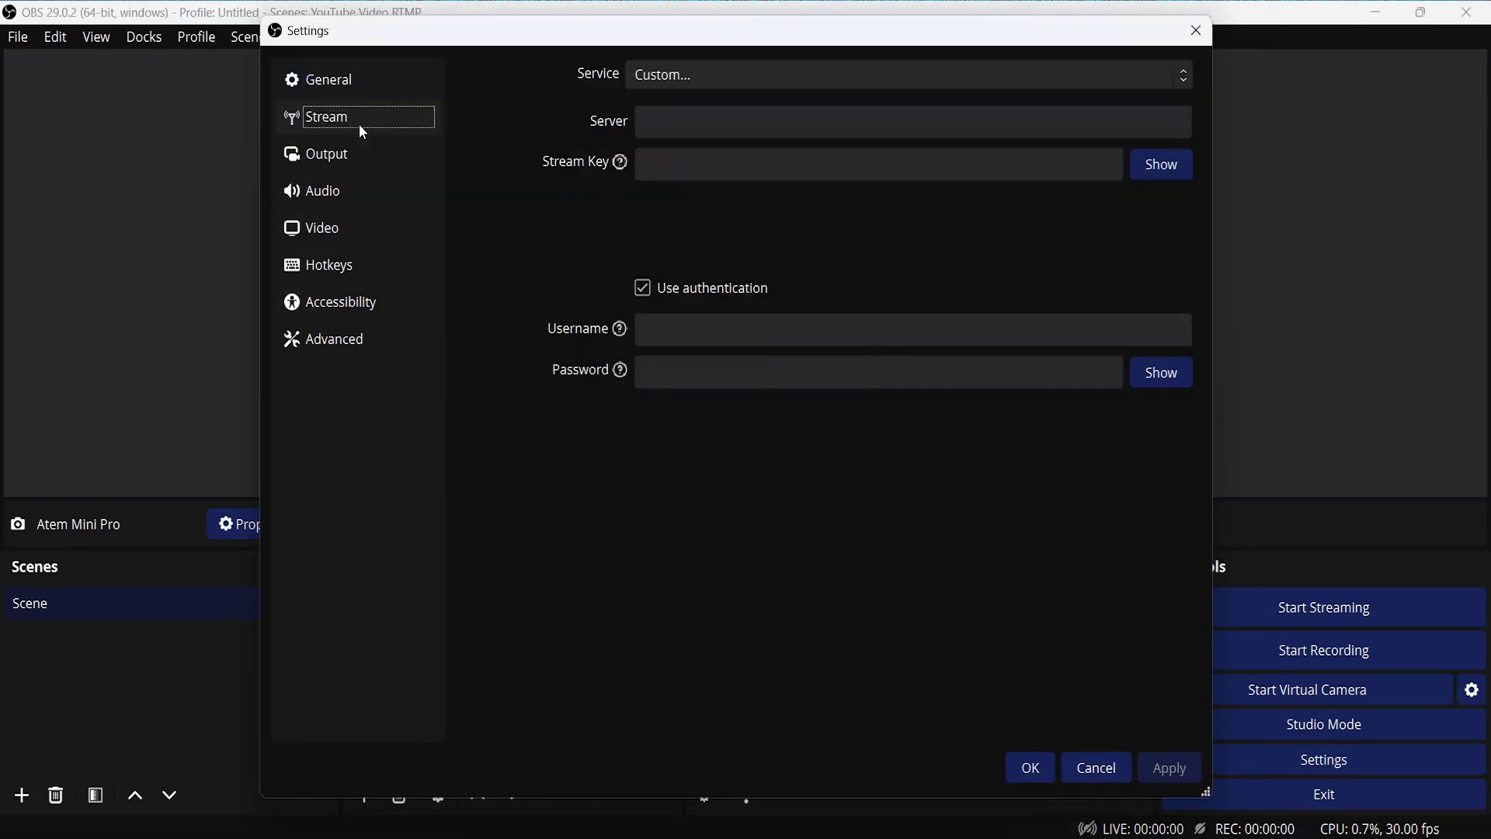
click(643, 288)
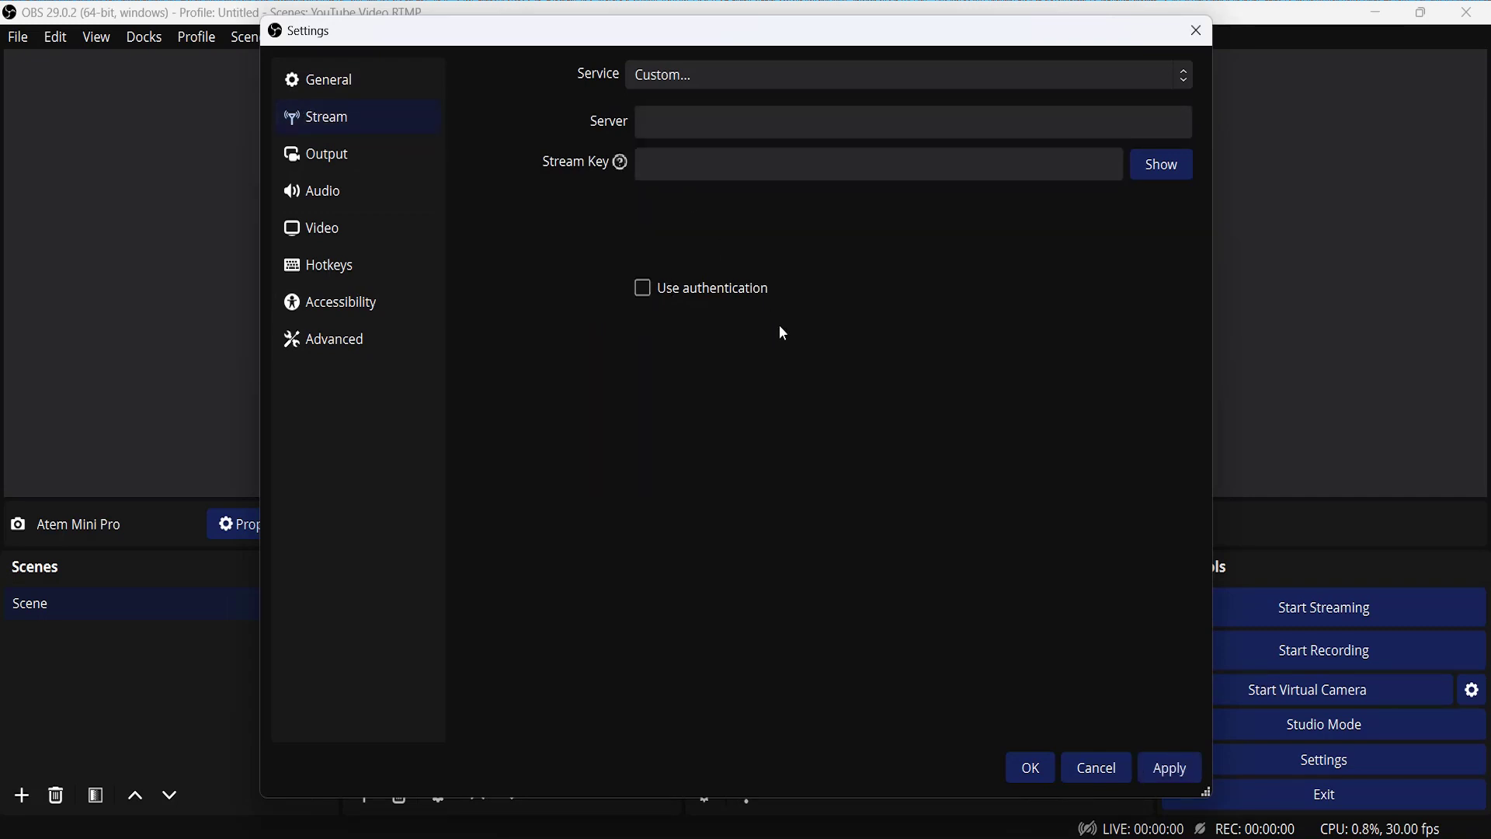
click(640, 294)
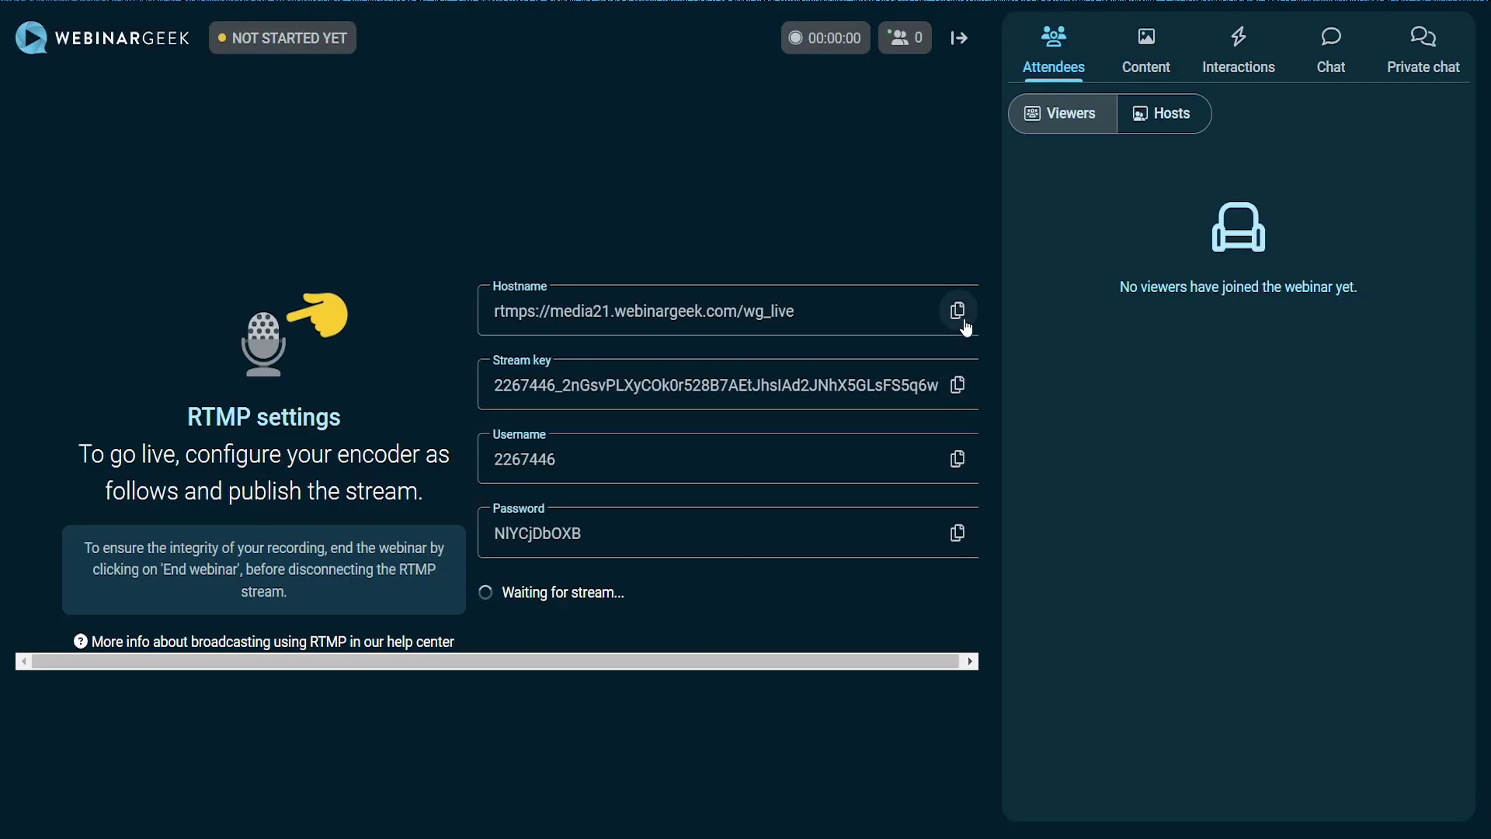
Copy the RTMP hostname from WebinarGeek and paste it into the OBS Server field.
click(960, 313)
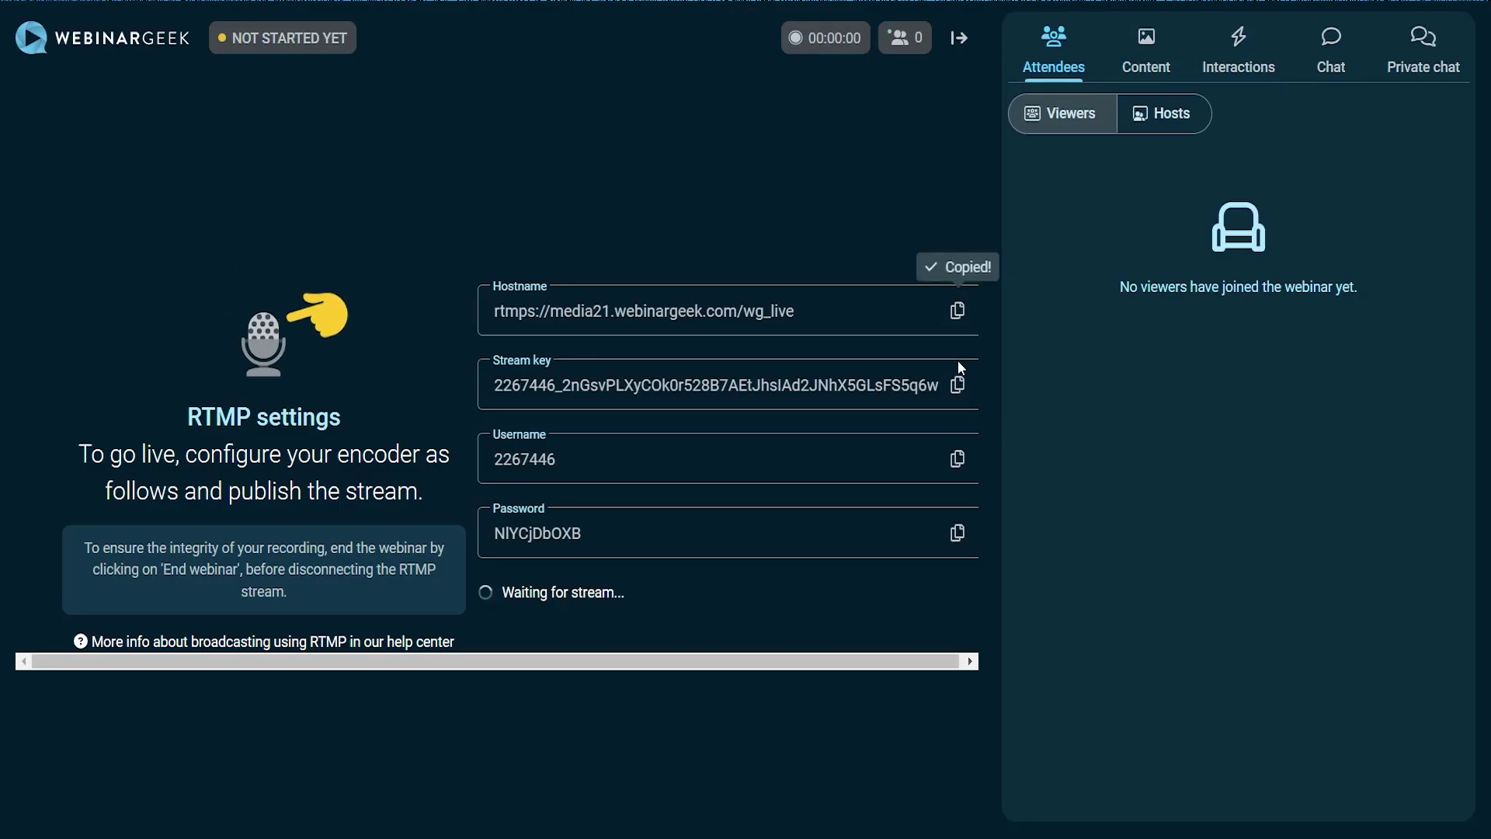
mouse_move(773, 7)
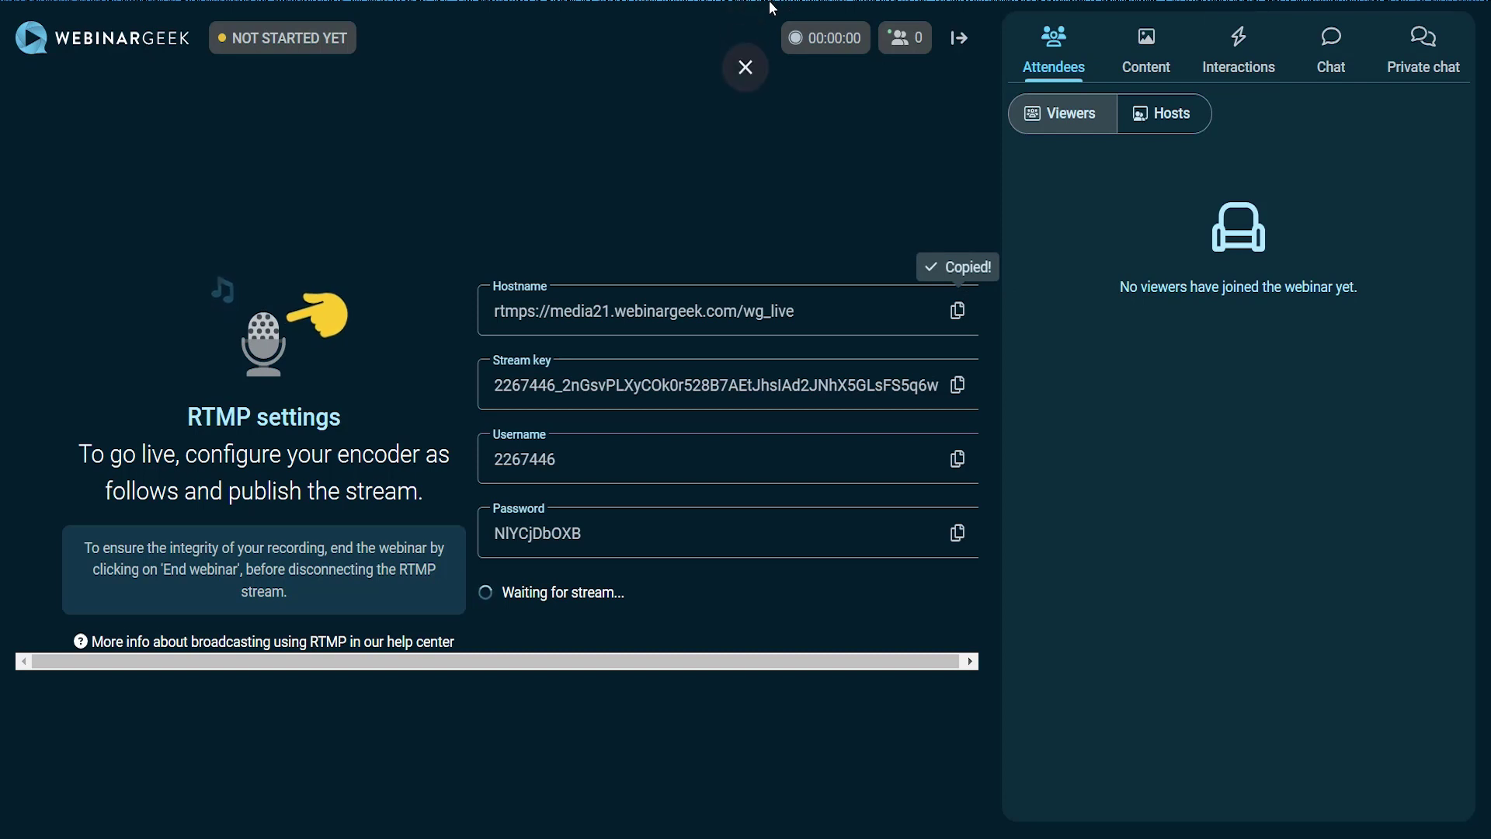
click(744, 74)
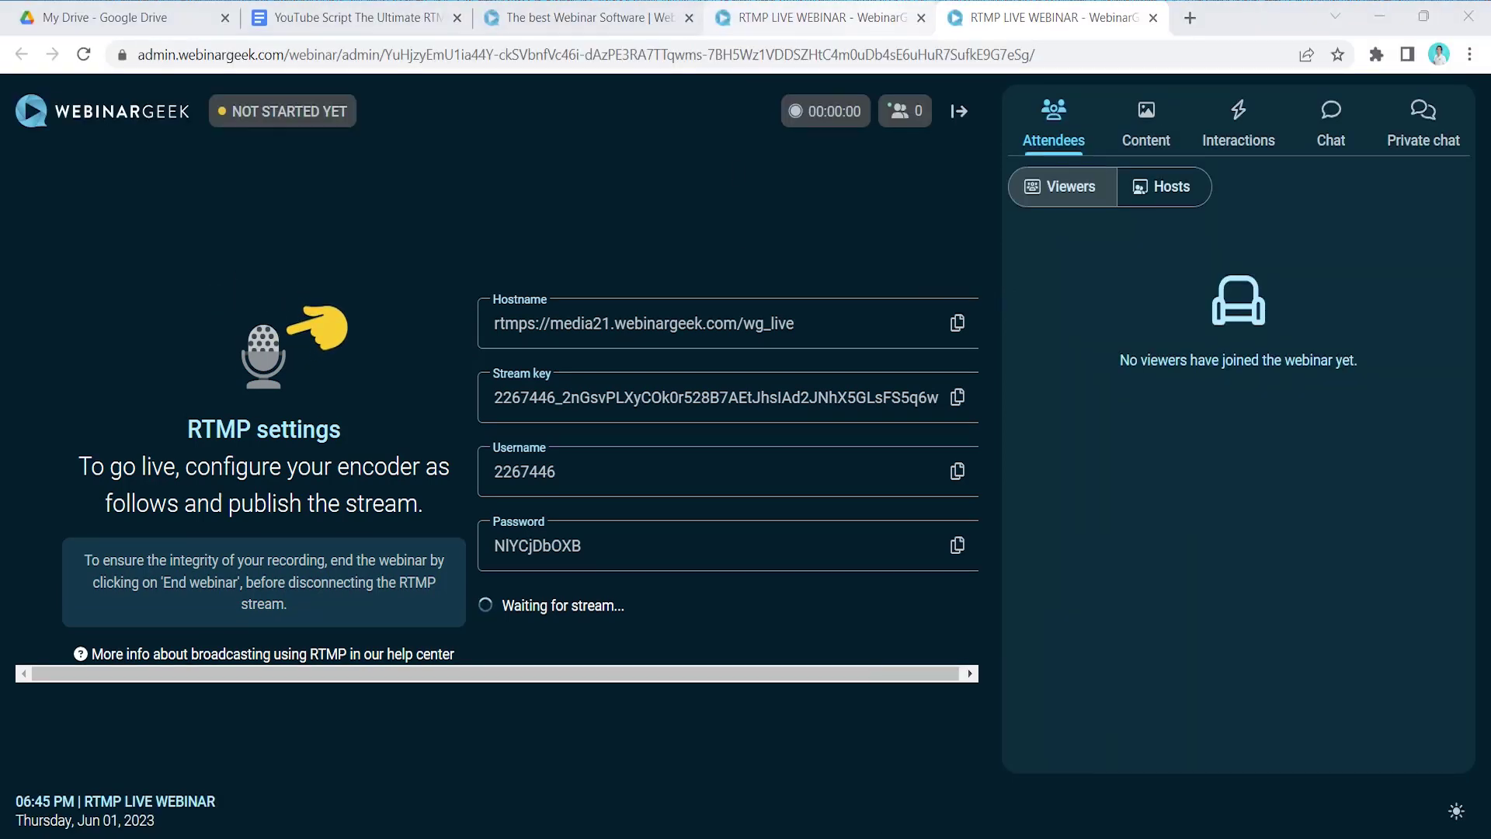
key(alt+Tab)
click(708, 122)
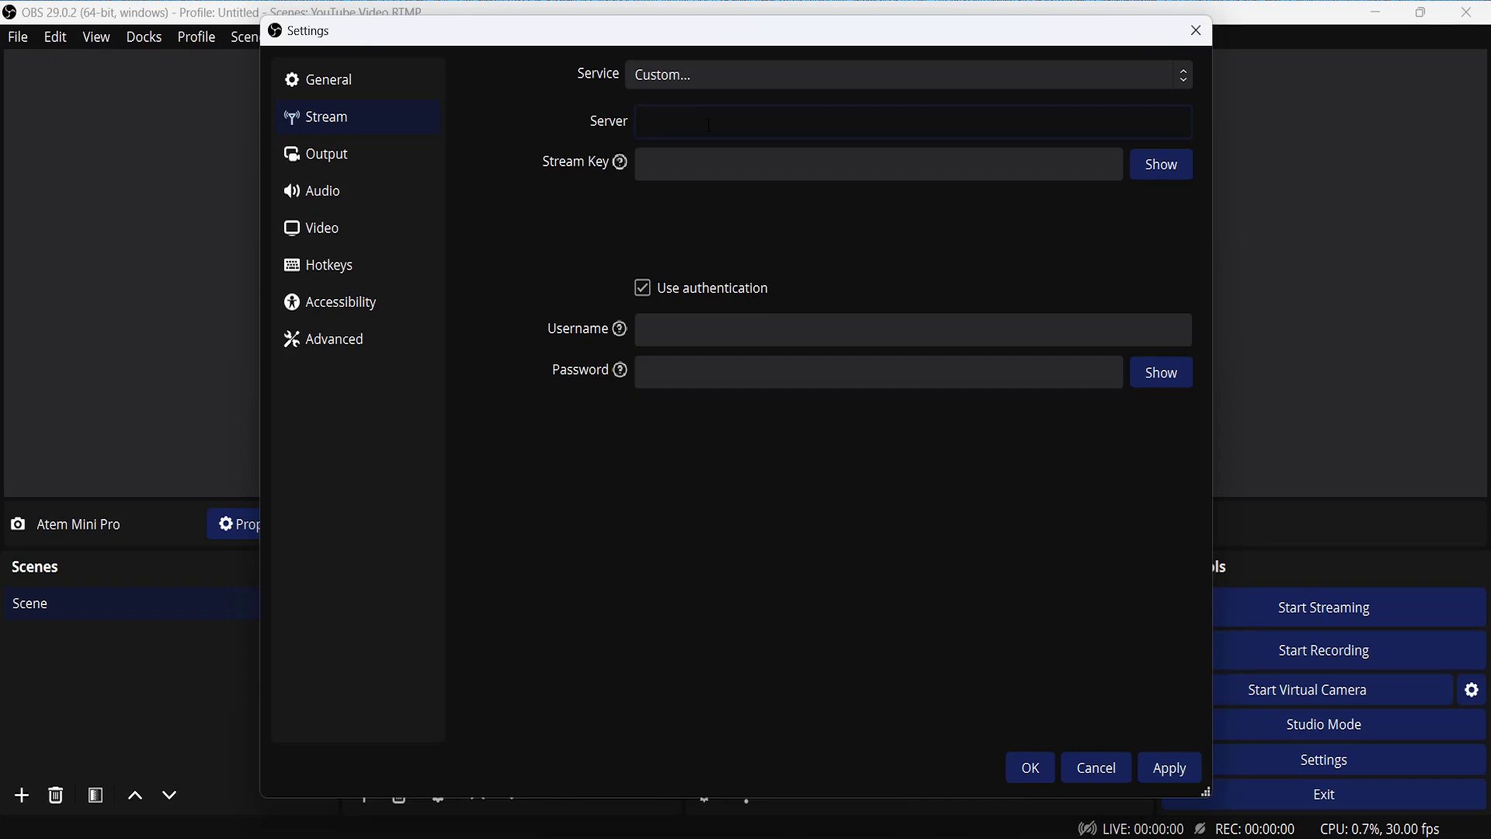
key(ctrl+v)
Copy the WebinarGeek stream key into the OBS Stream Key field.
click(706, 177)
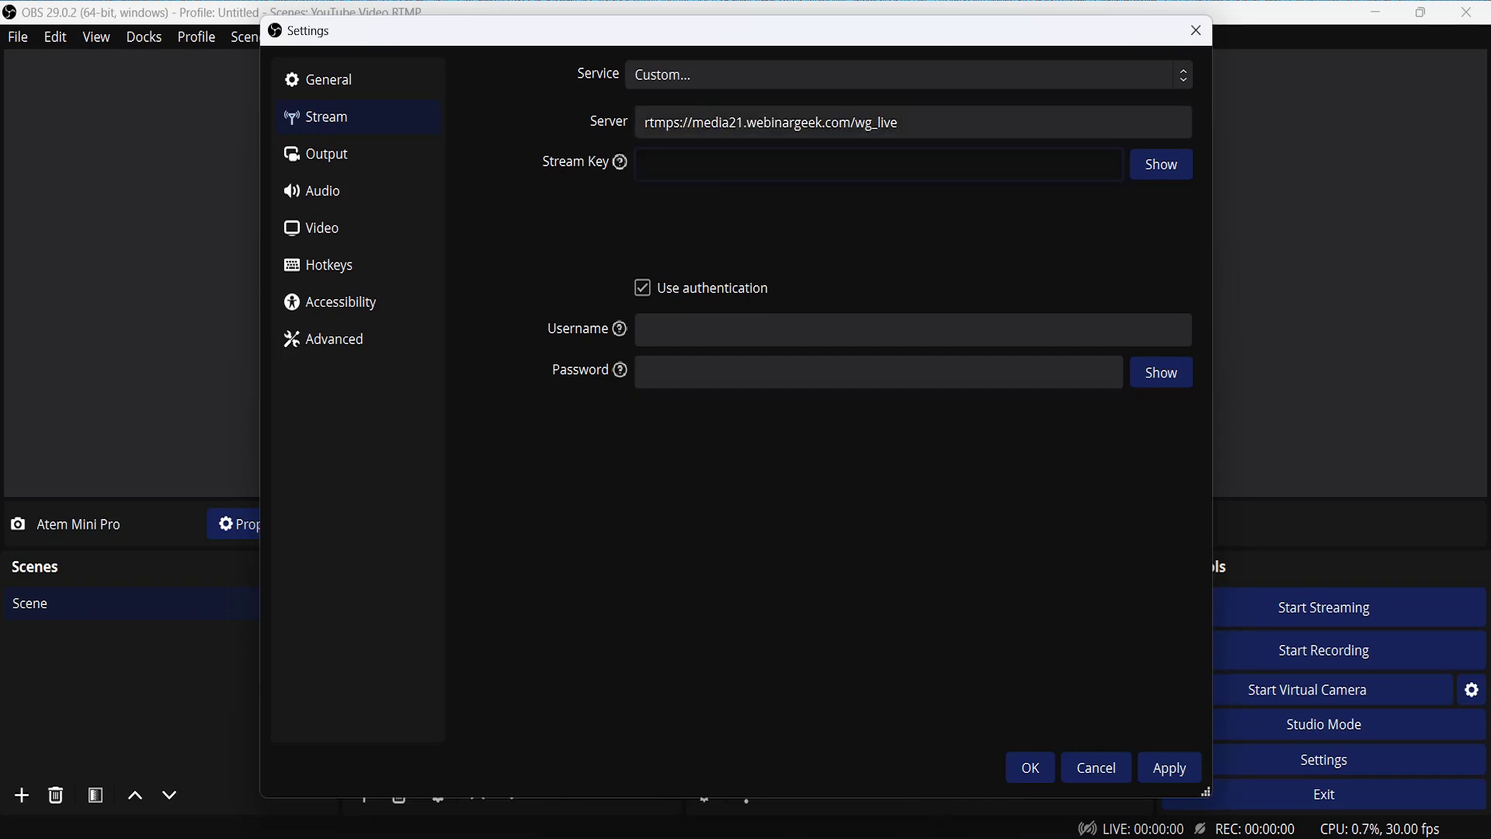
key(alt+Tab)
click(957, 396)
key(alt+Tab)
key(ctrl+v)
key(alt+Tab)
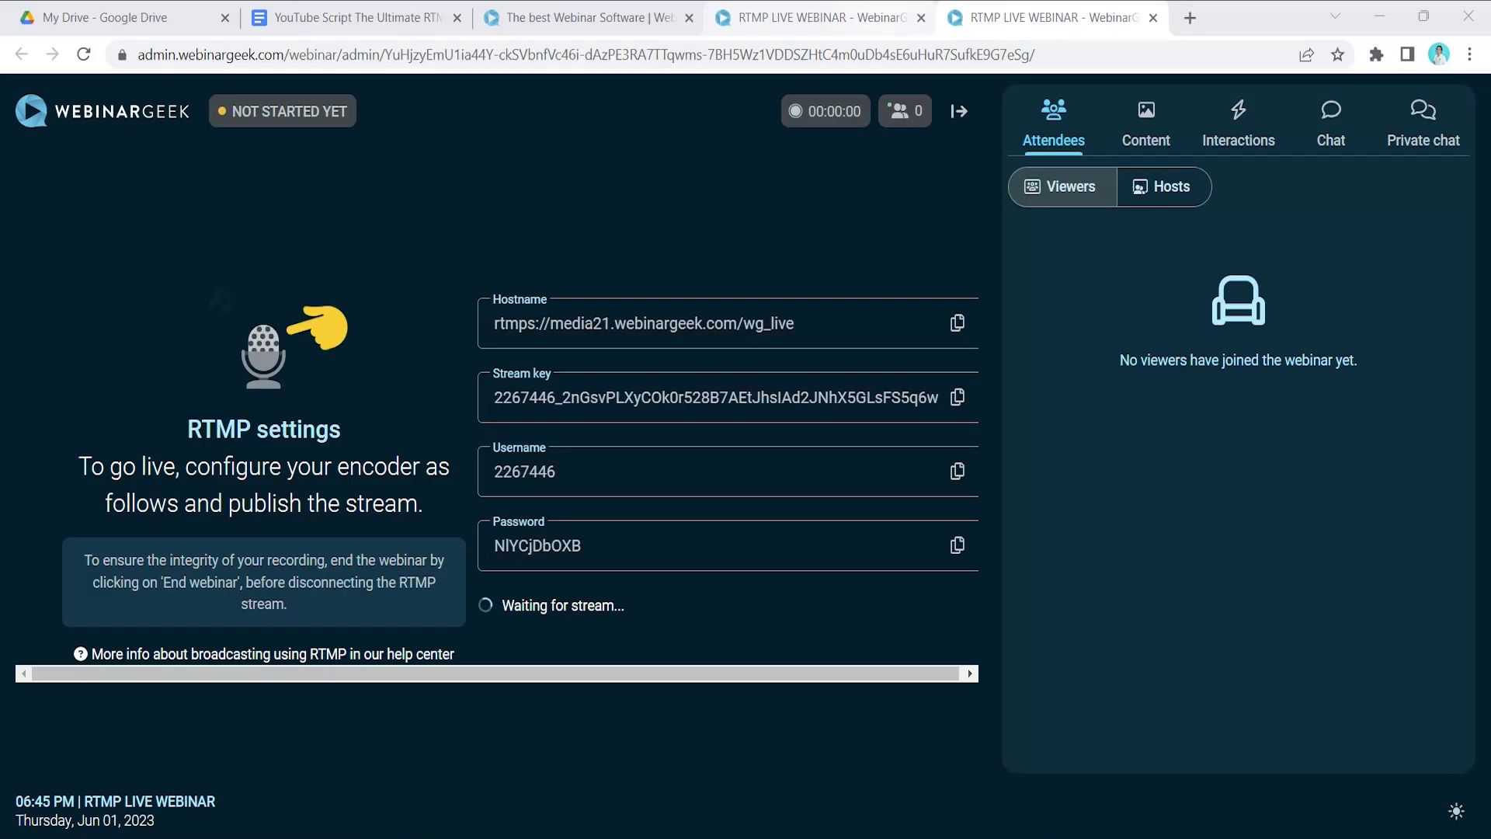
key(alt+Tab)
key(alt+Tab)
Copy the username into OBS, then apply and save the stream settings.
click(956, 471)
mouse_move(982, 835)
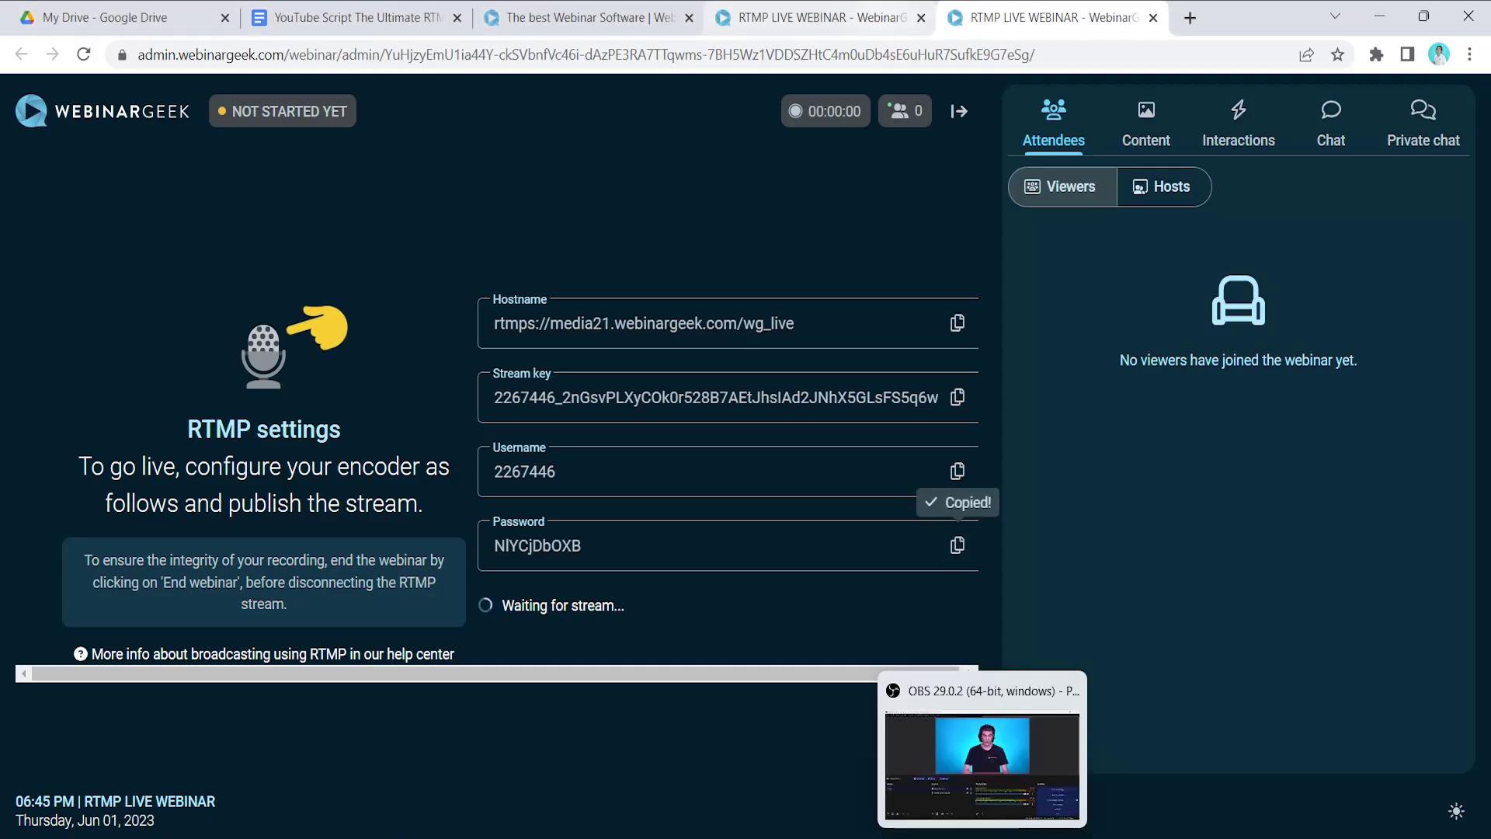
click(982, 765)
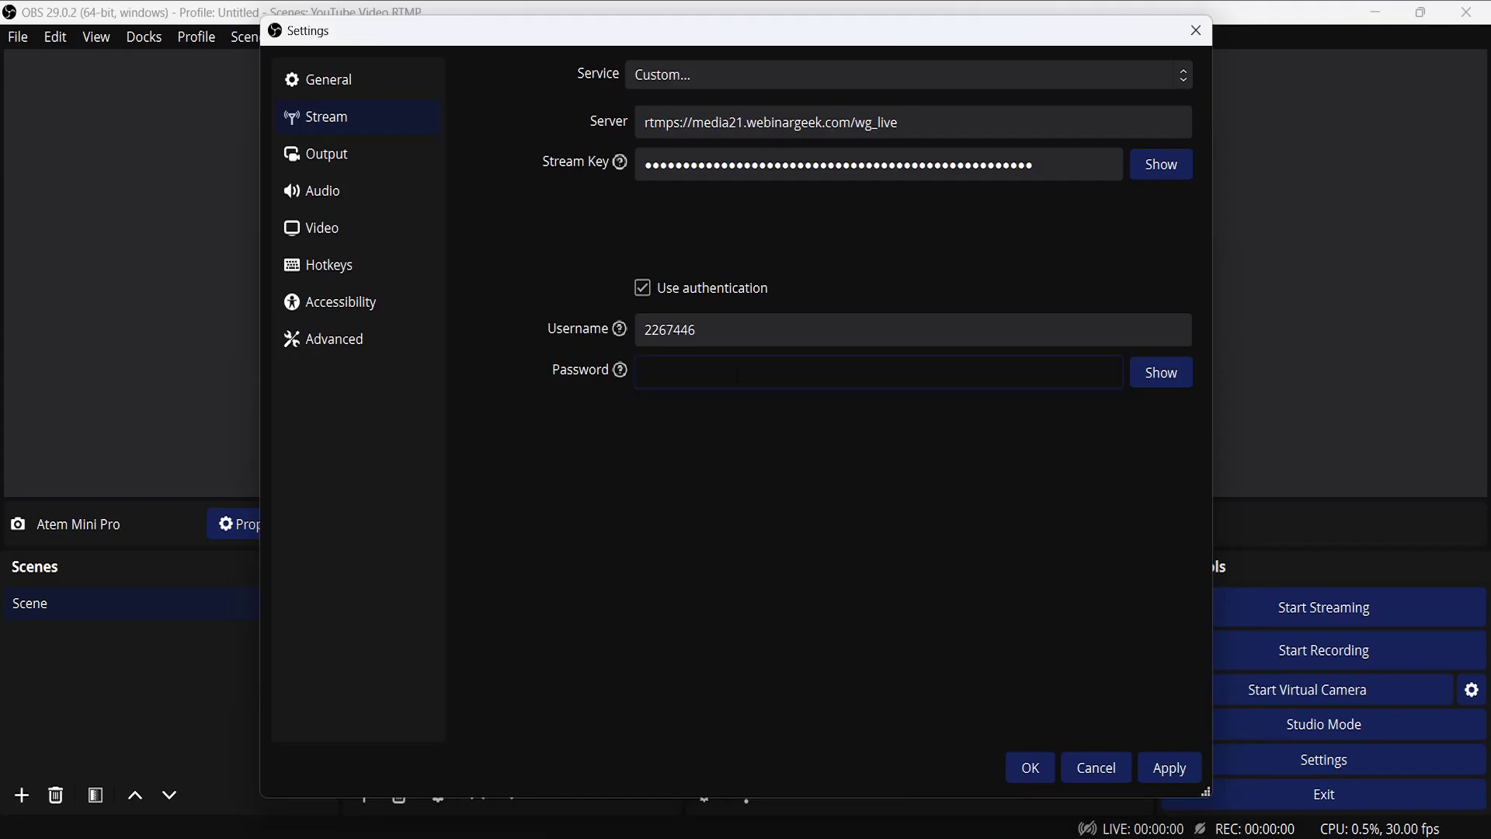
click(1171, 775)
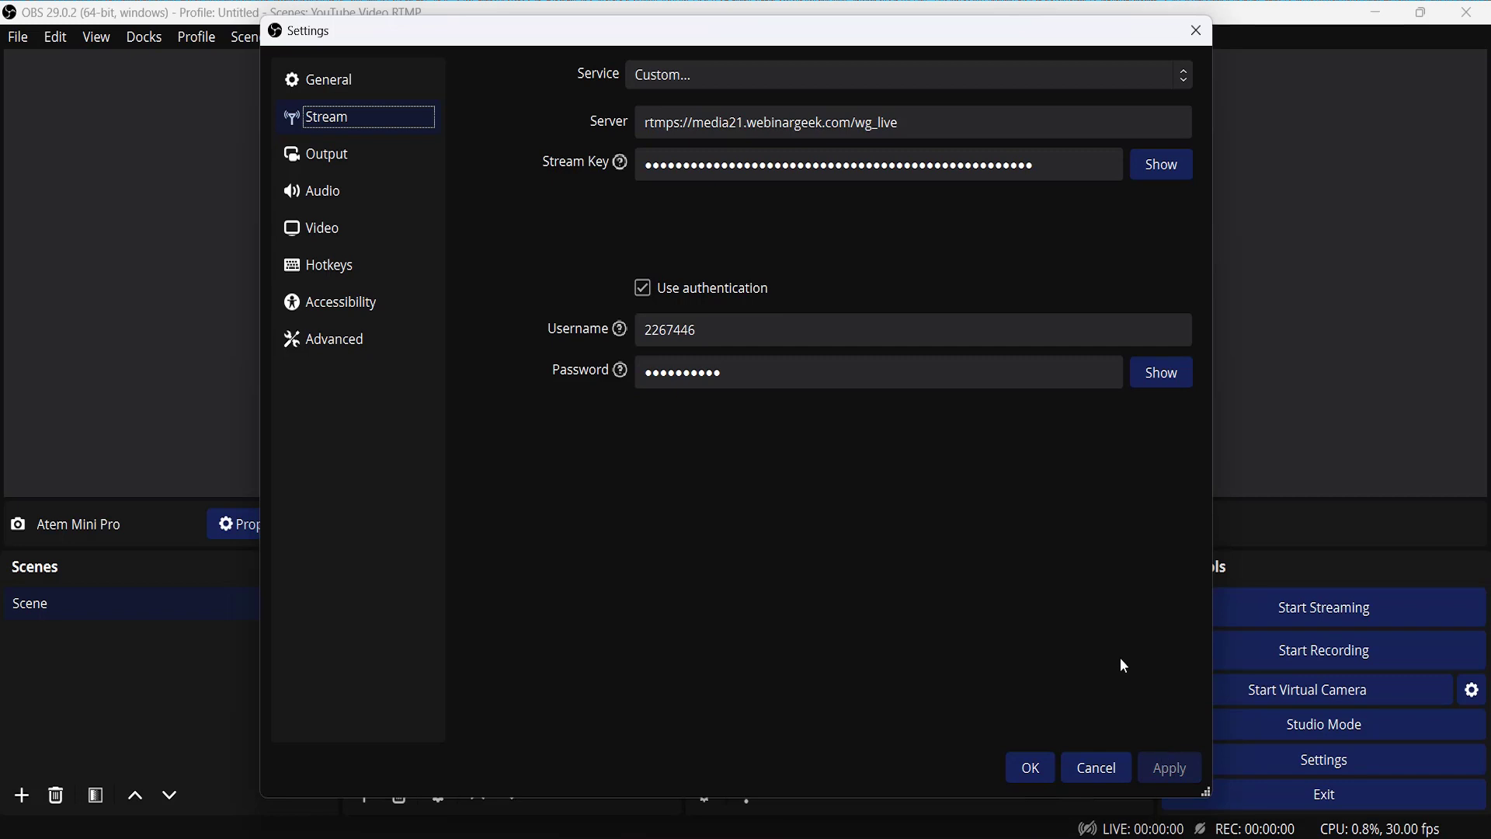
click(1030, 768)
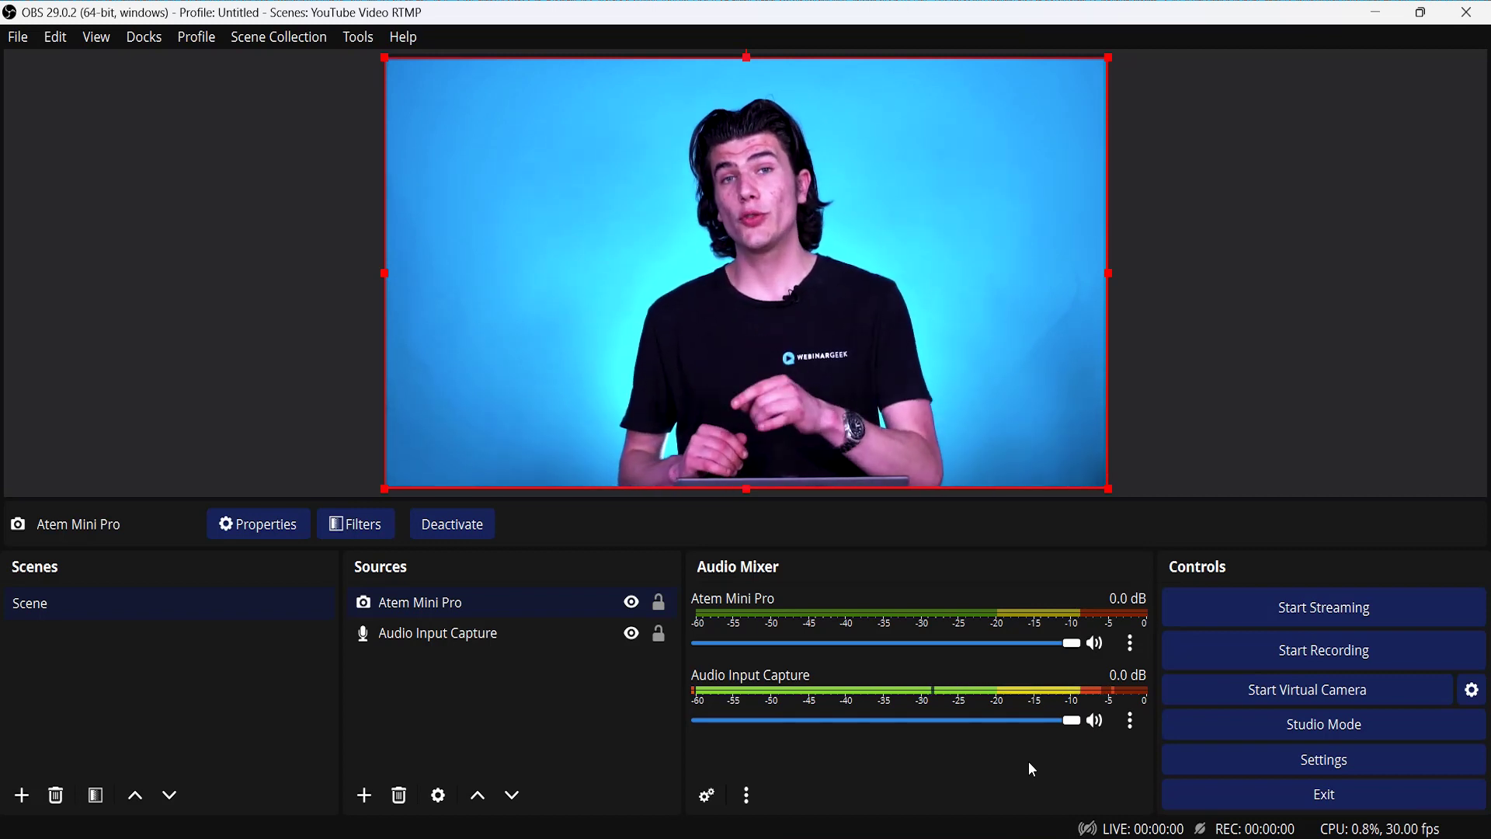
Start streaming to the webinar and minimise OBS to view the WebinarGeek page.
click(1322, 613)
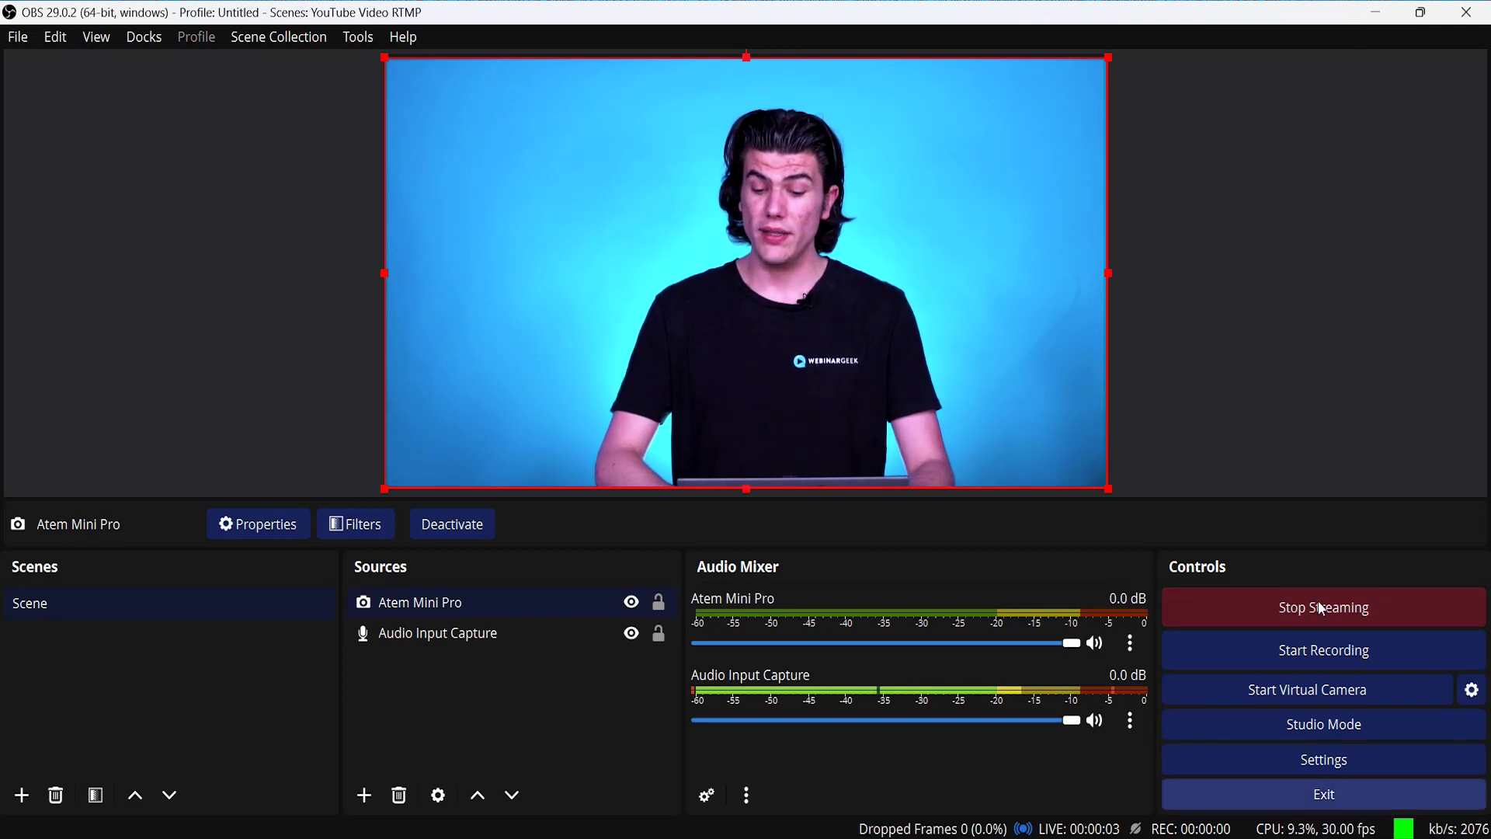
click(1376, 14)
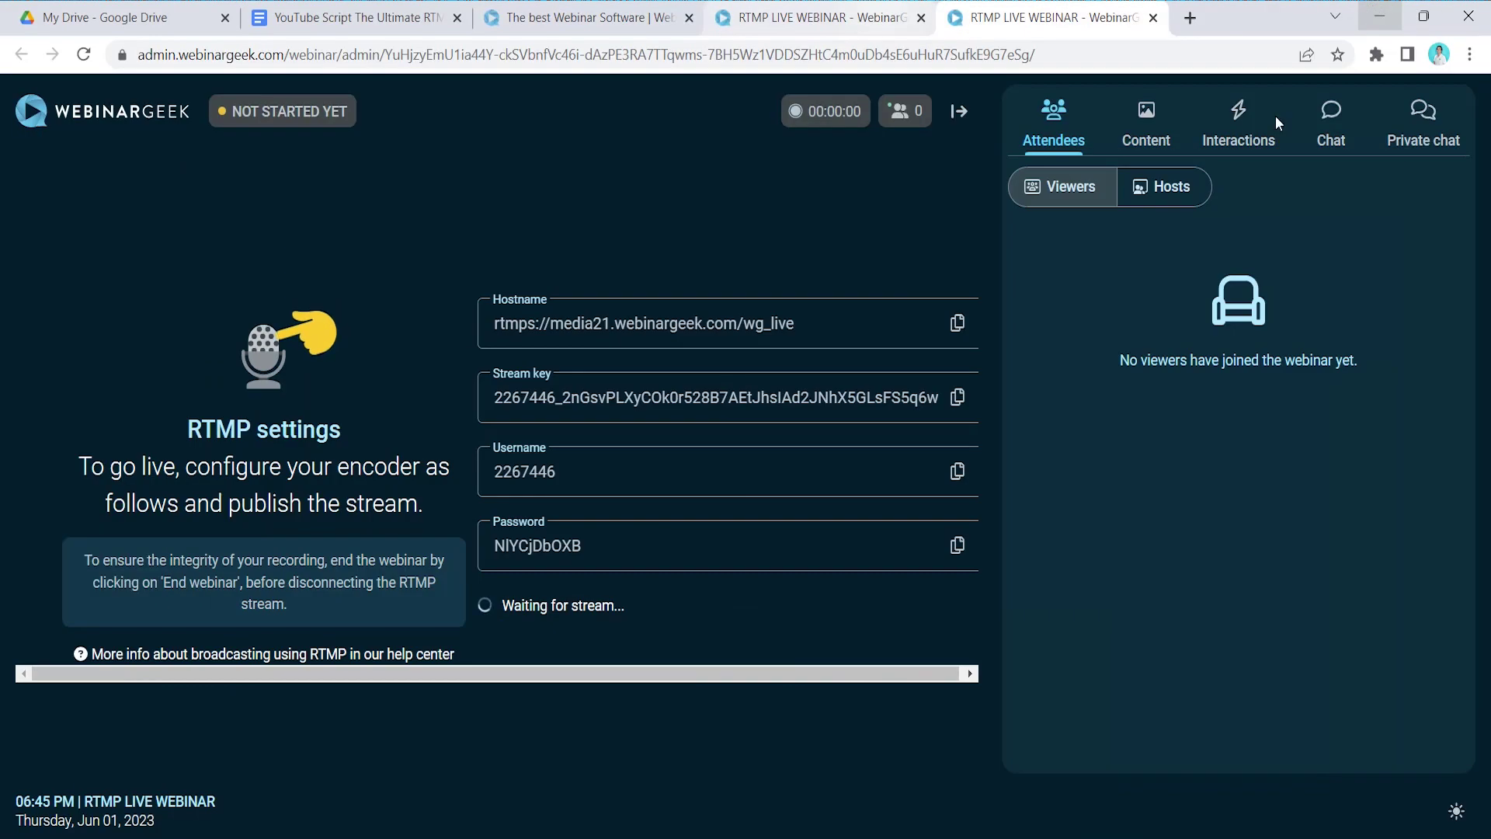